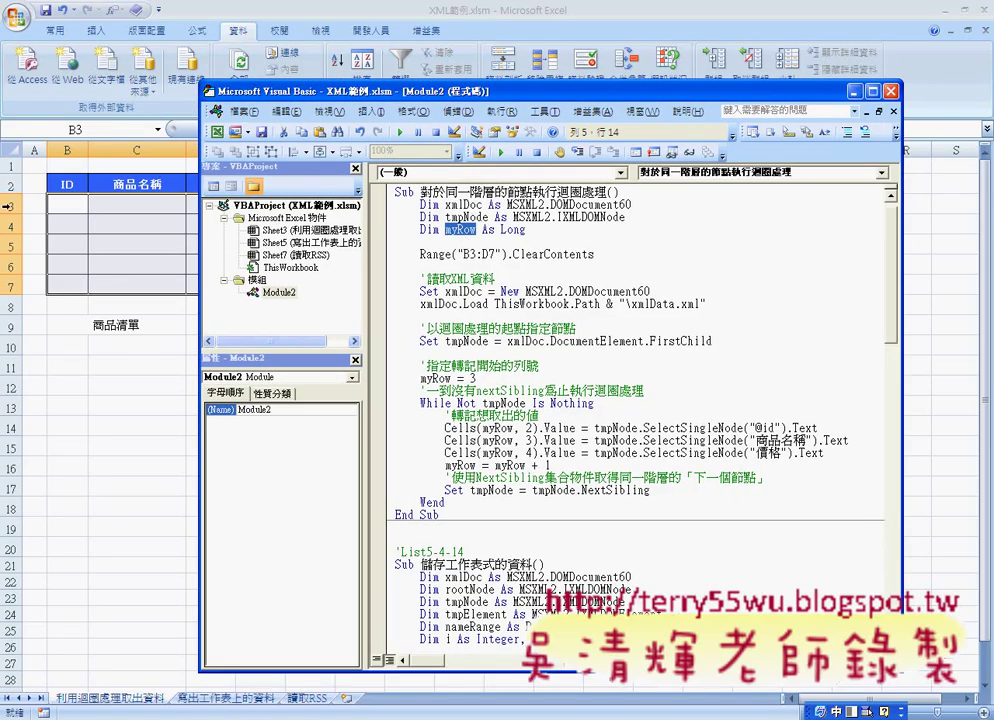
Highlight the code line that clears B3:D7 and point out those table cells on the worksheet.
left_click_drag(417, 254, 605, 261)
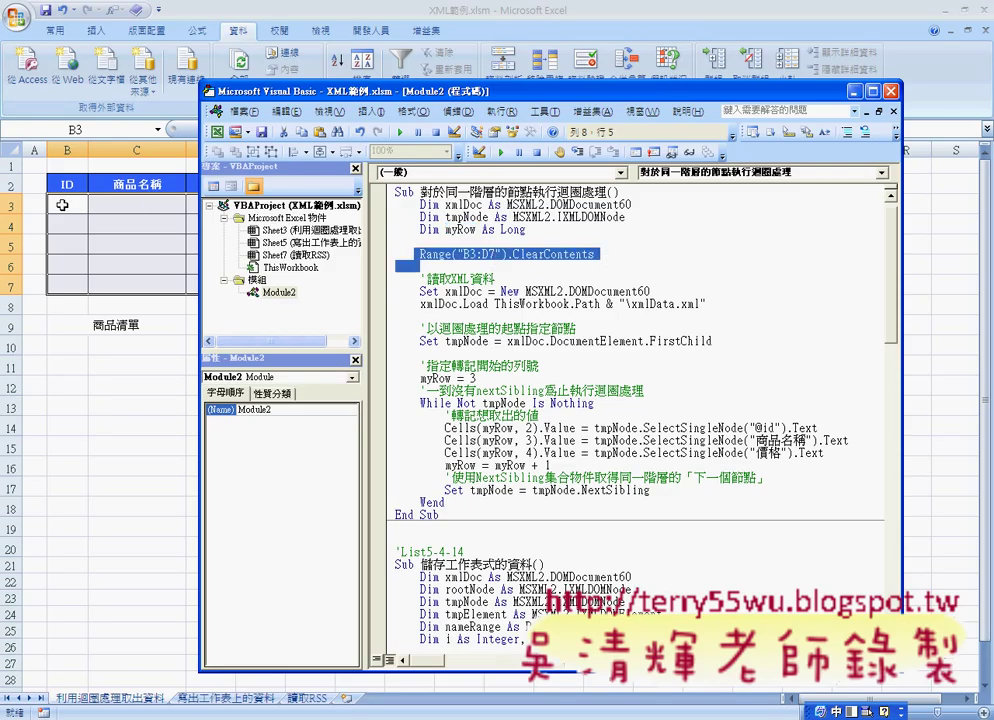
left_click_drag(67, 206, 224, 289)
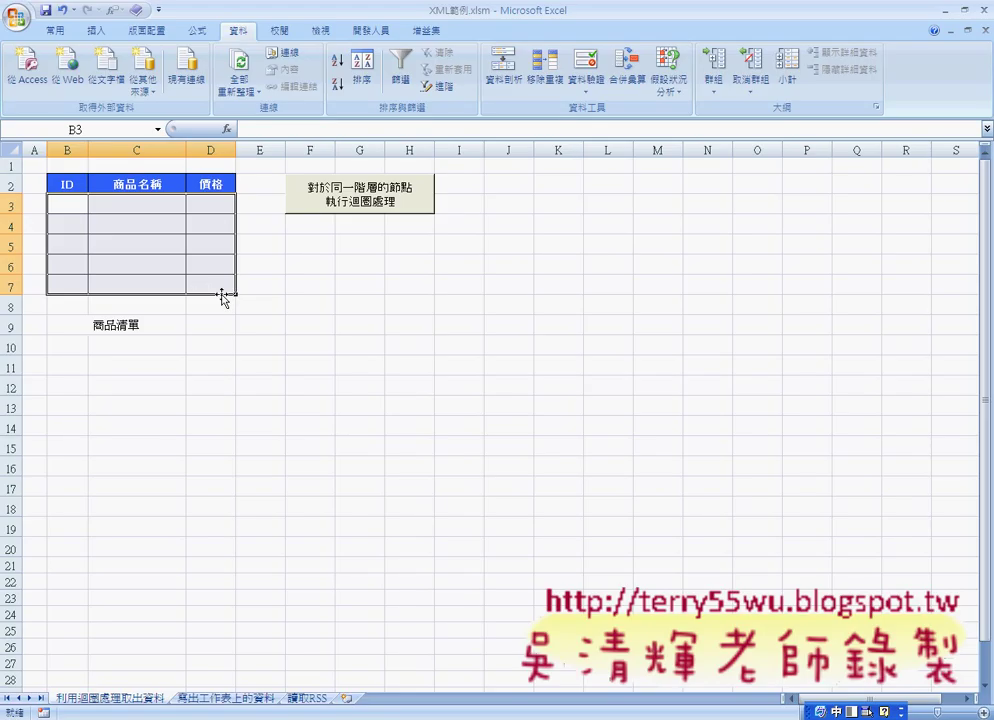
key("alt+F11")
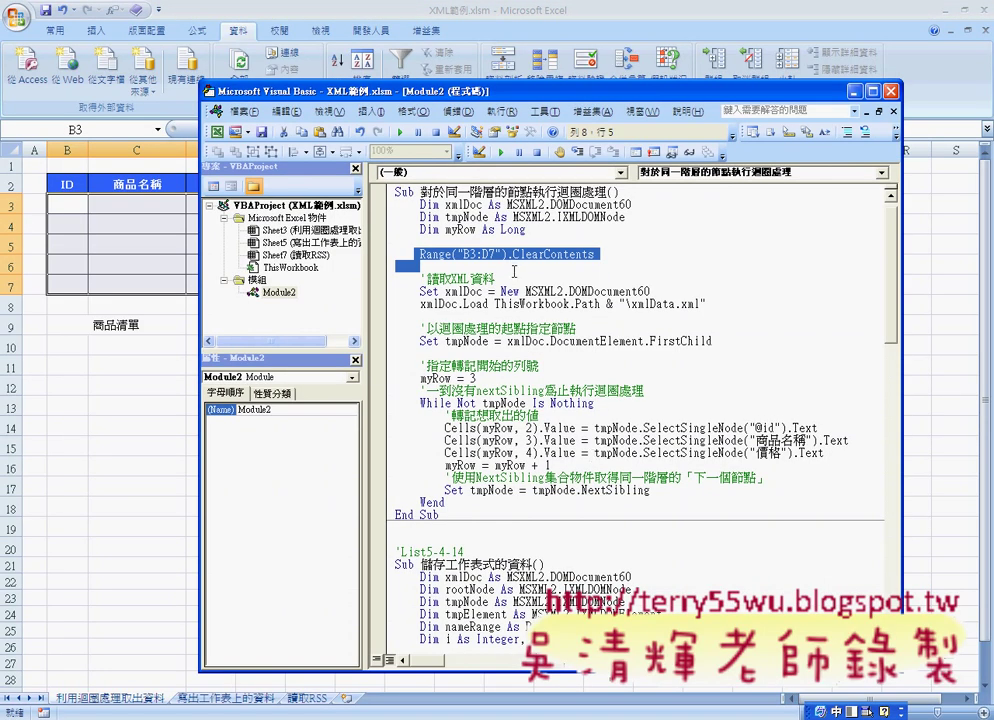
left_click(420, 266)
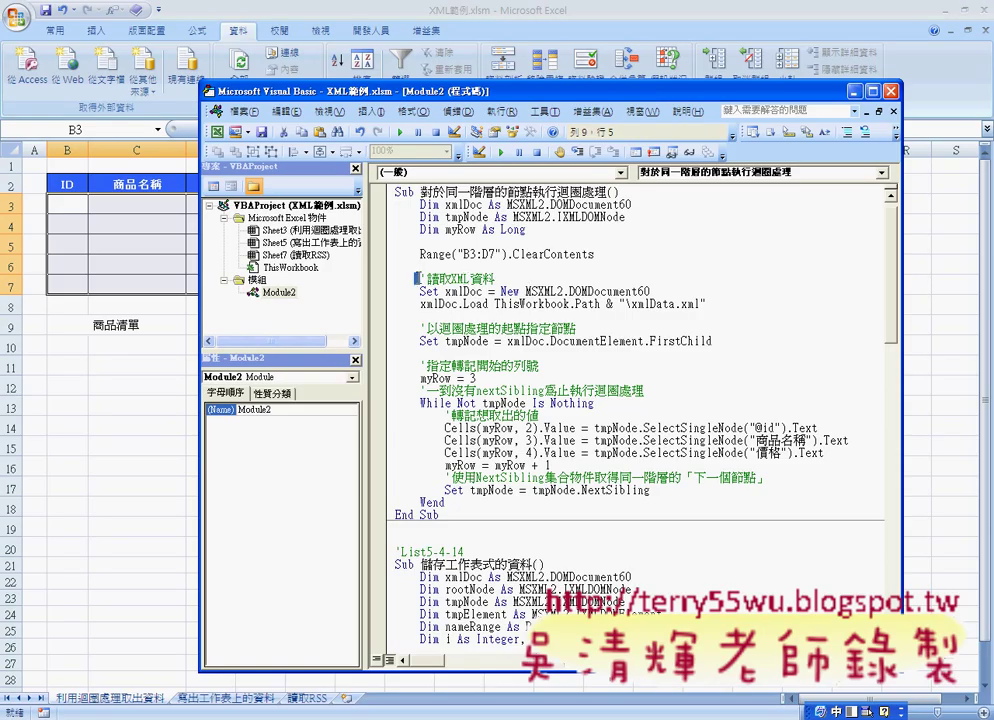
Highlight the XML-reading comment, the xmlDoc variable and its MSXML2.DOMDocument60 object type.
left_click_drag(415, 279, 521, 277)
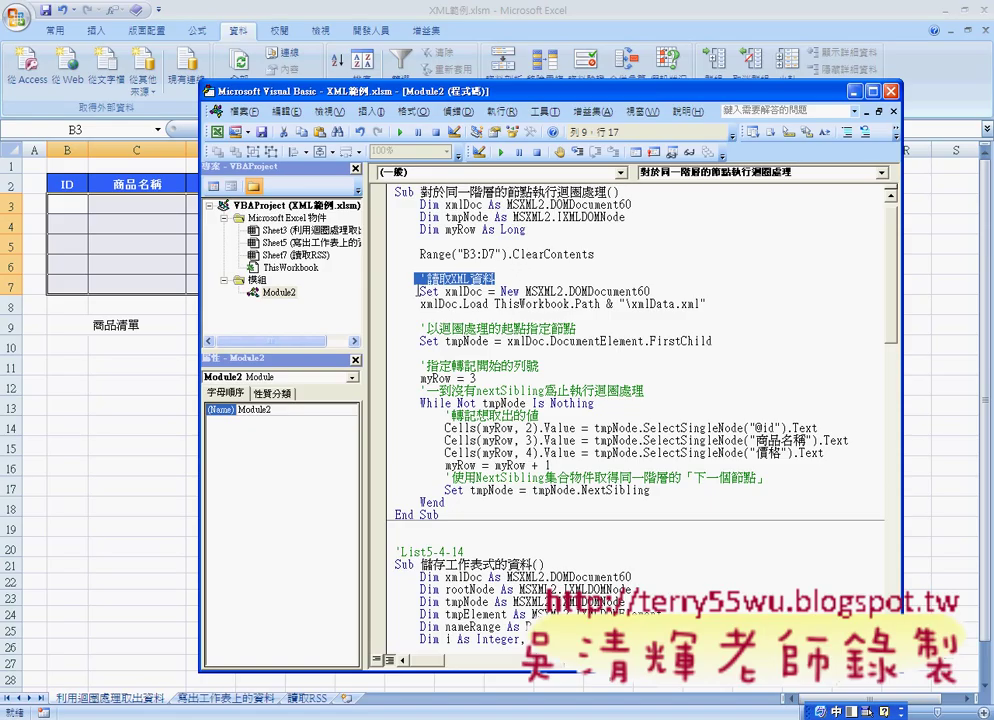
left_click_drag(445, 291, 484, 291)
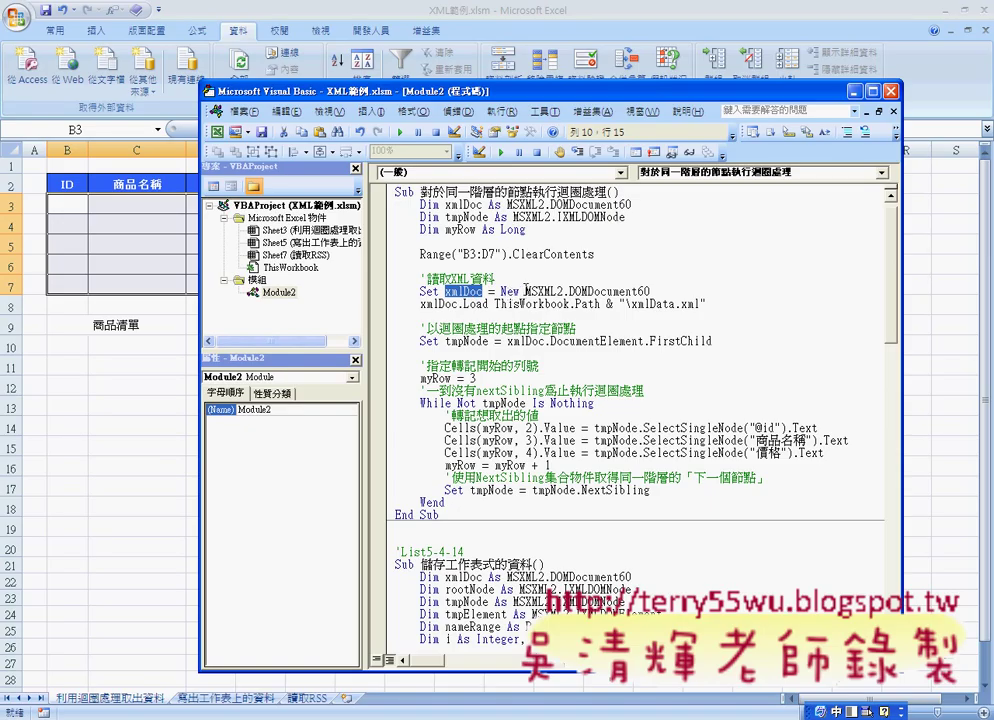
left_click_drag(527, 290, 650, 291)
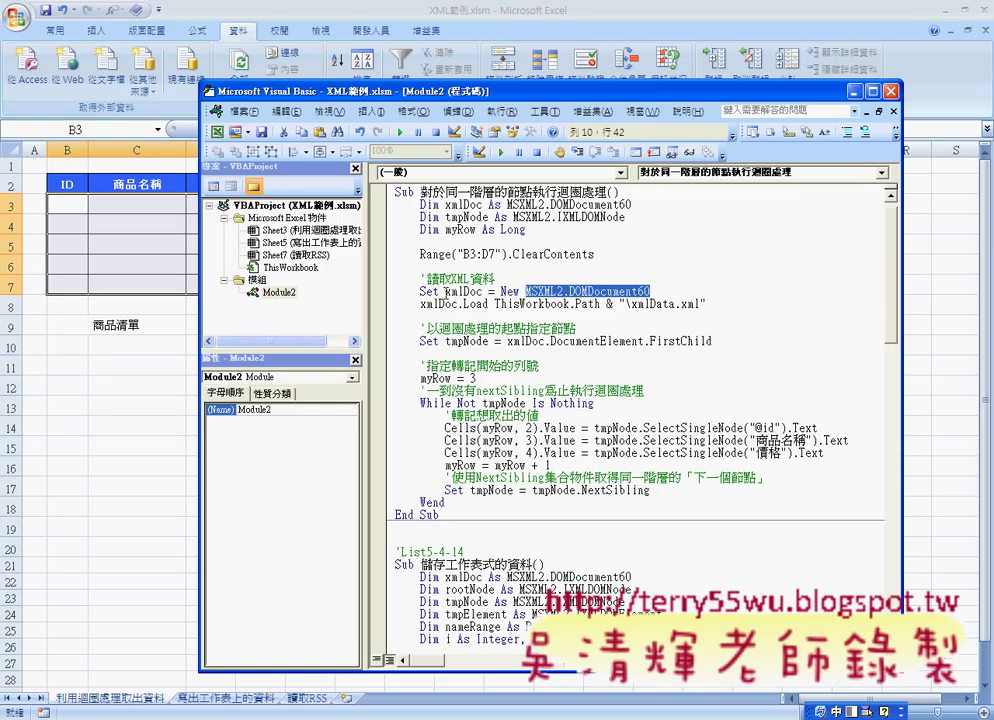
double_click(464, 291)
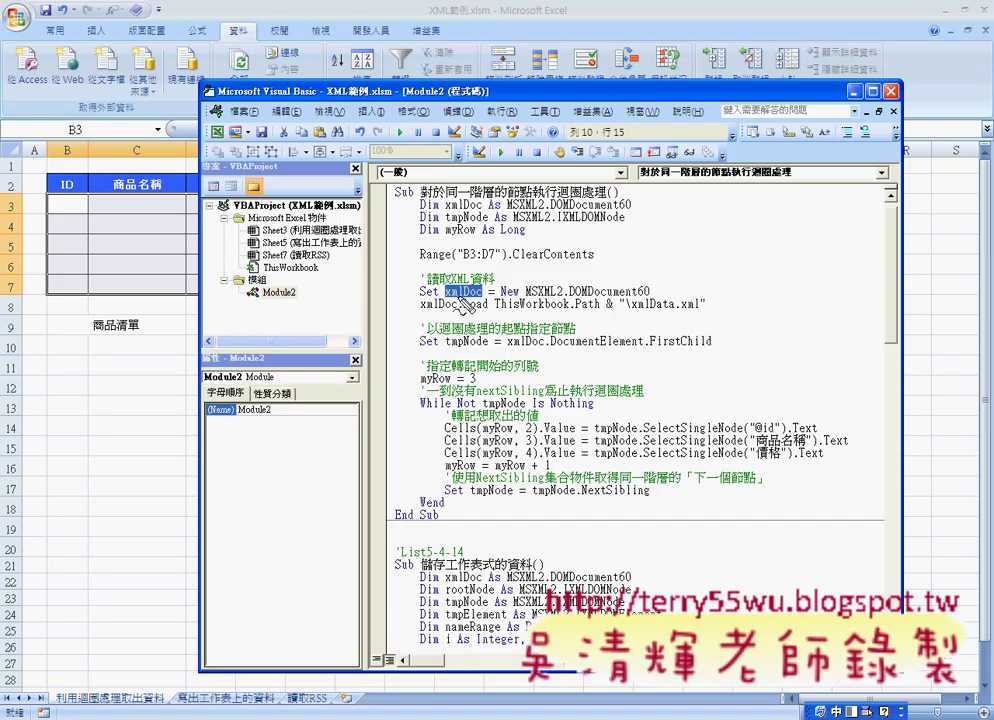
left_click_drag(460, 308, 487, 300)
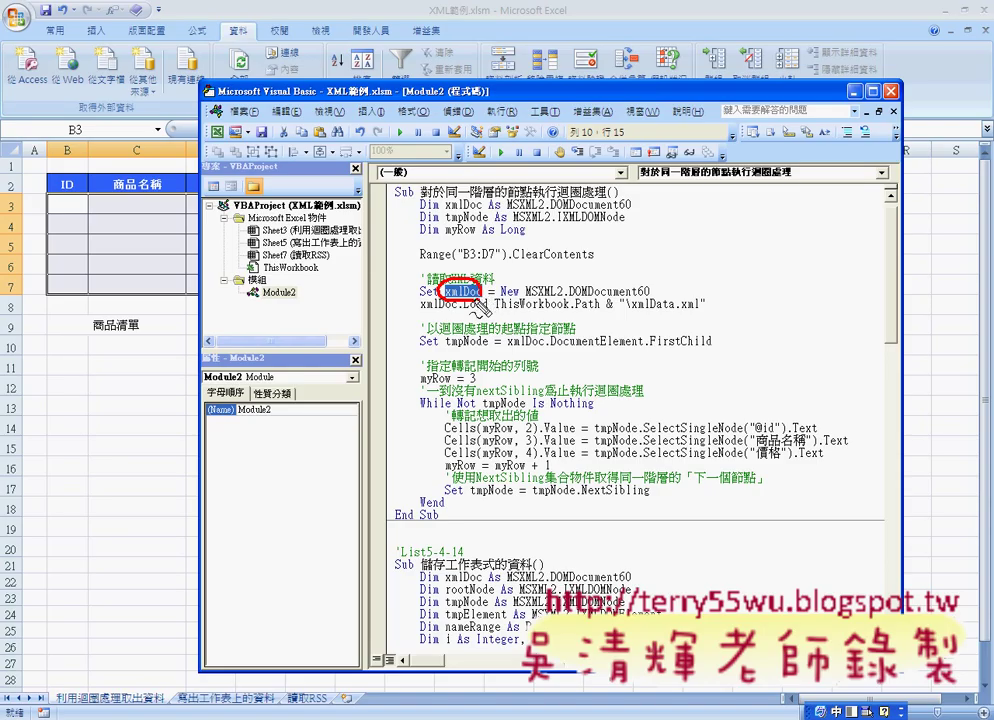
key("Escape")
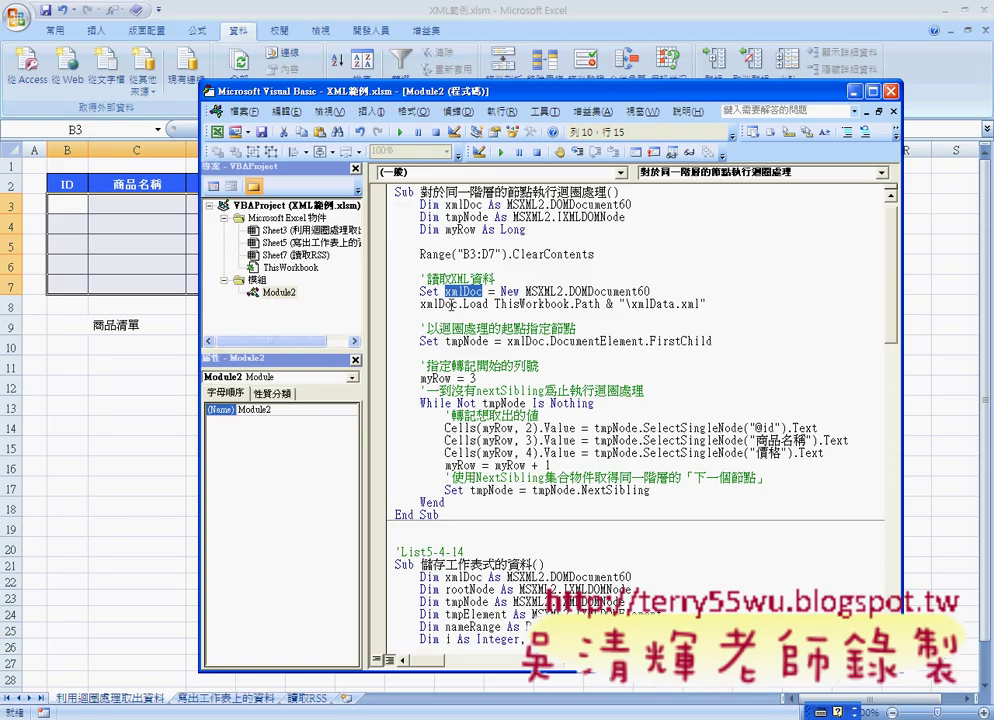
Highlight the xmlDoc.Load method and the ThisWorkbook.Path location it loads from.
left_click(461, 304)
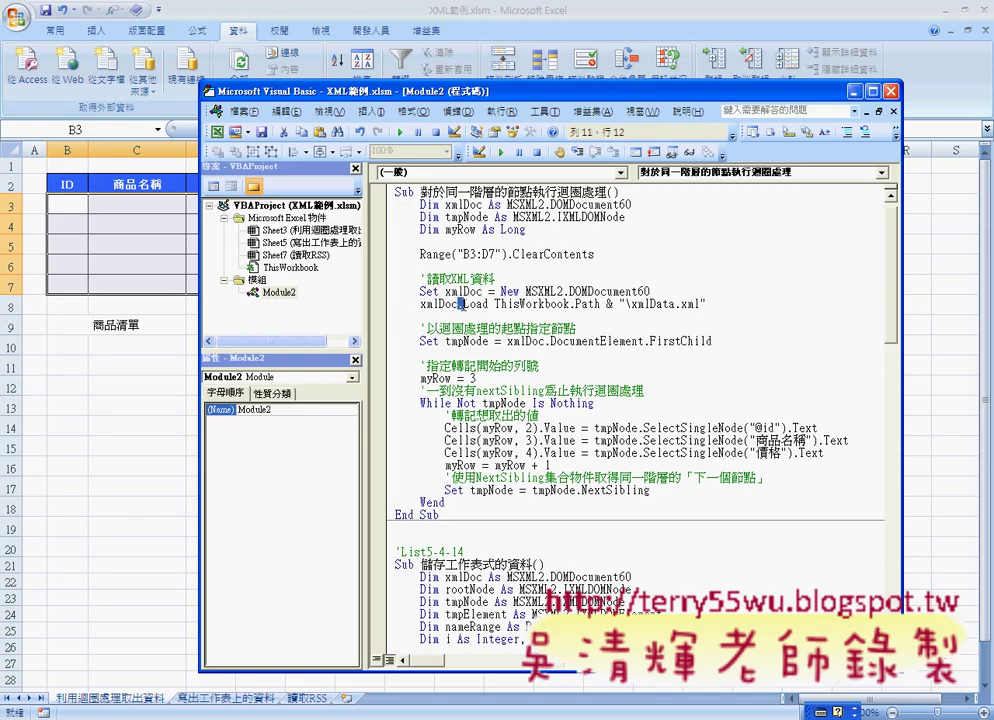
left_click_drag(461, 304, 487, 305)
left_click_drag(495, 304, 703, 303)
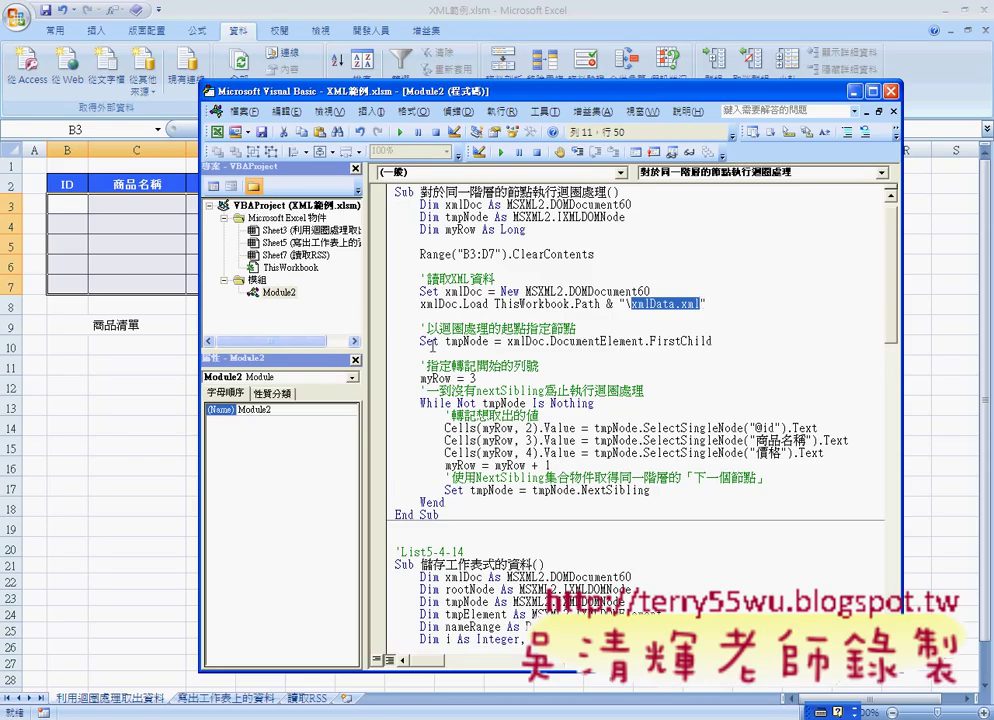
Select tmpNode on the starting-node line and compare it with xmlData.xml in Internet Explorer.
double_click(441, 342)
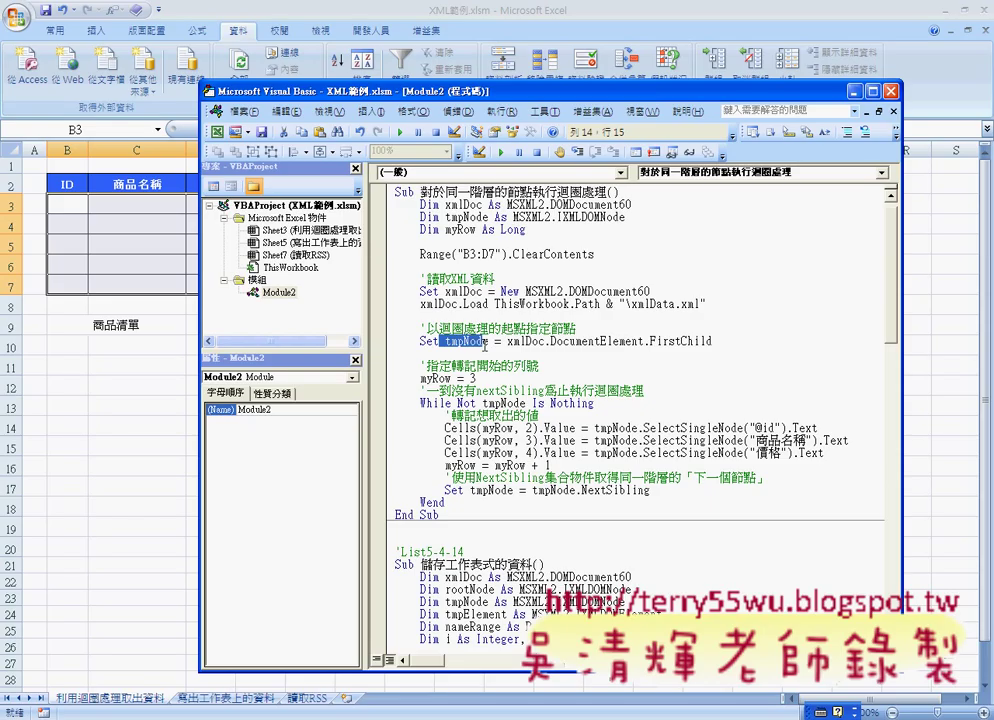
left_click(443, 341)
double_click(445, 341)
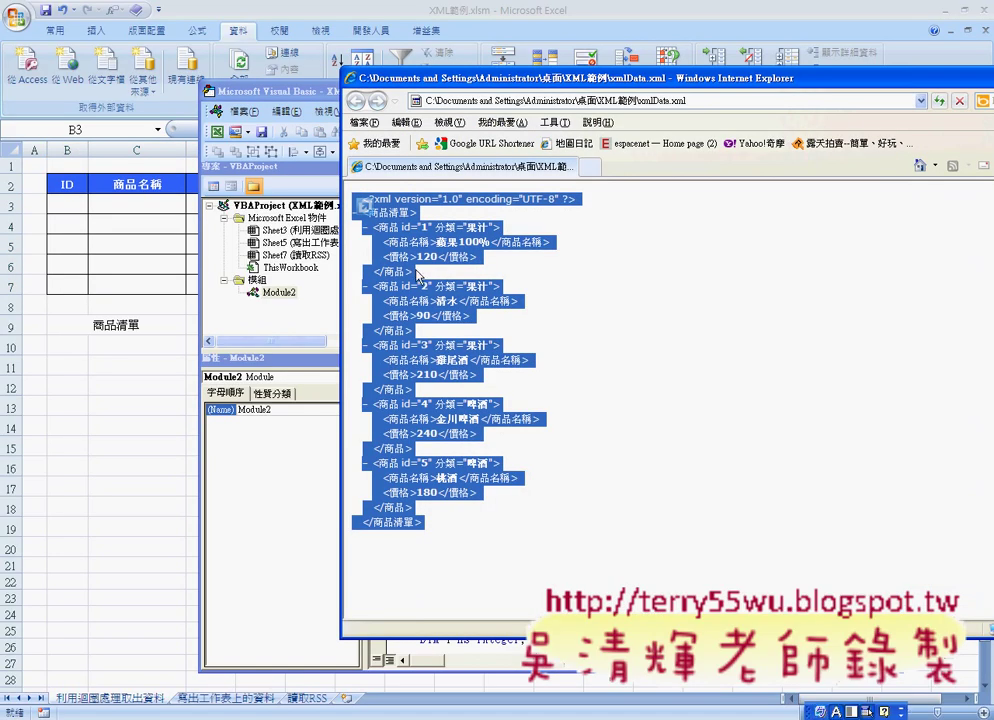
left_click(573, 557)
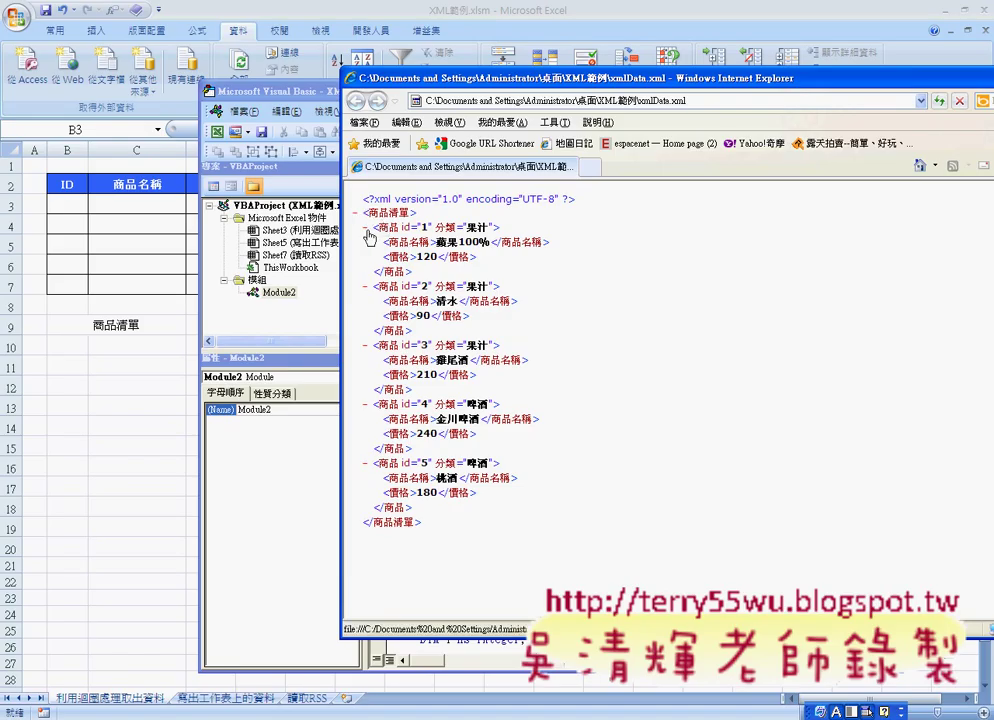
Collapse and re-expand the root product list and first product entry, then return to the Module2 code.
left_click(356, 214)
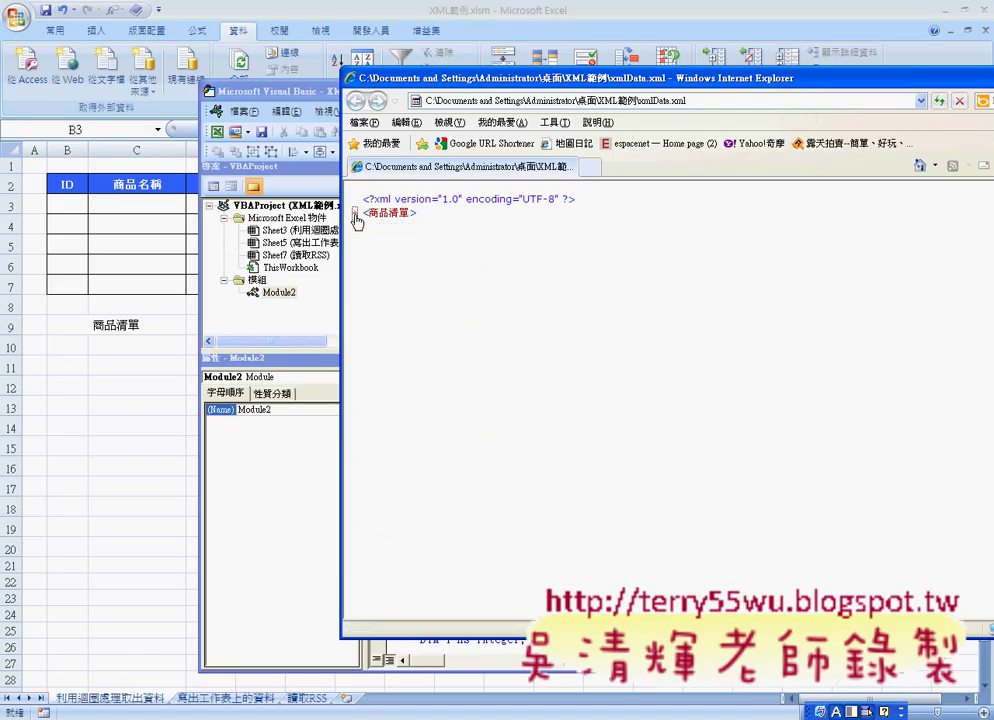
left_click(356, 213)
left_click(366, 228)
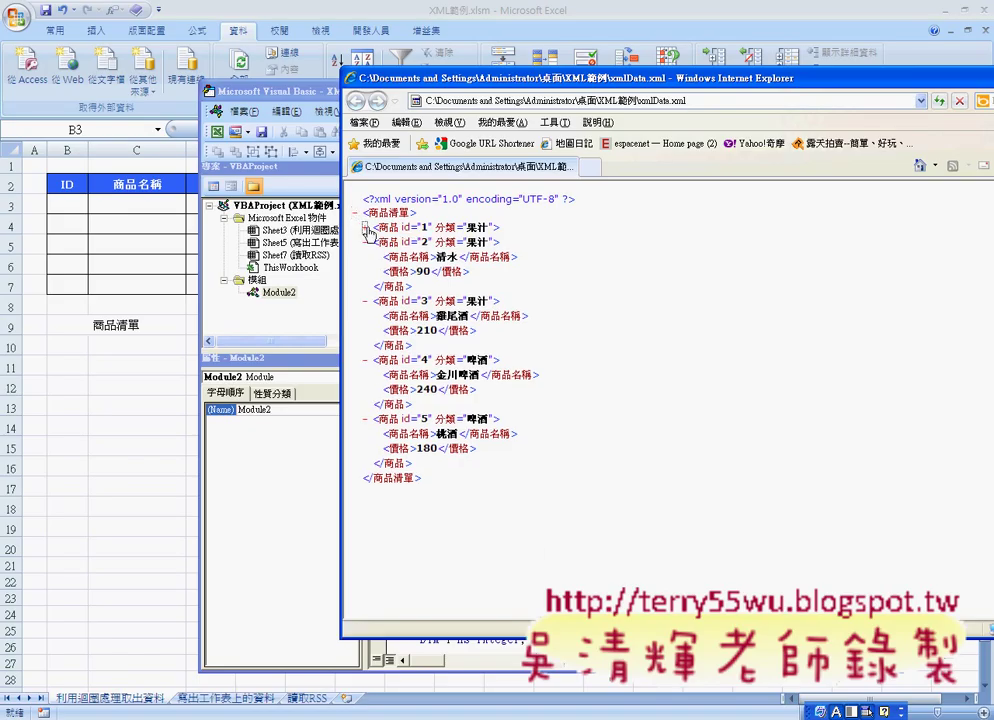
left_click(366, 228)
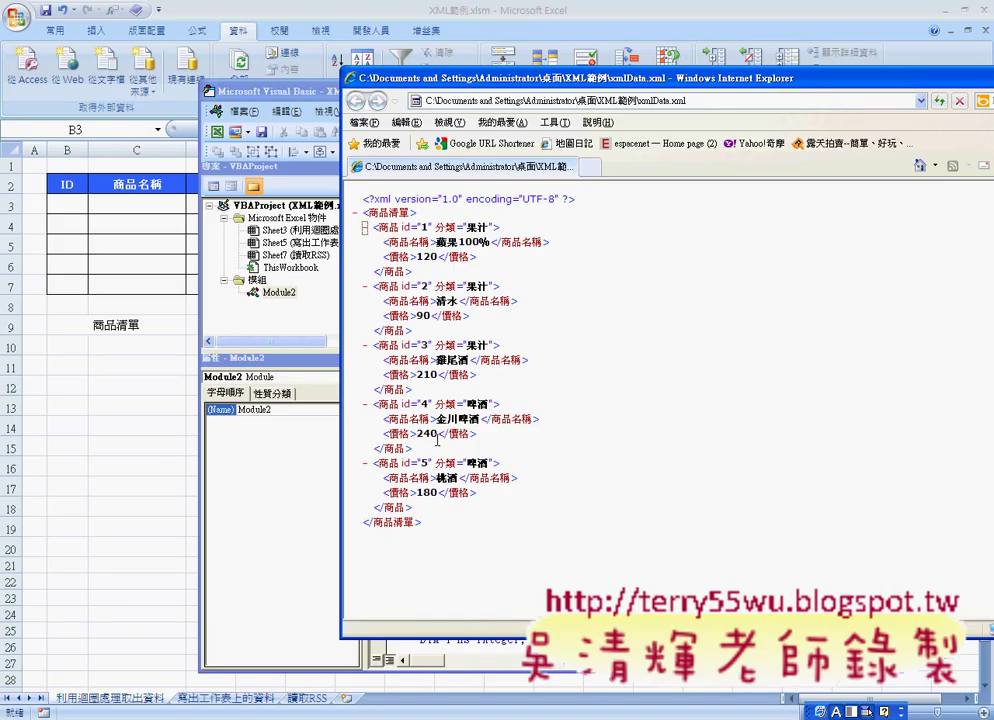
key("alt+Tab")
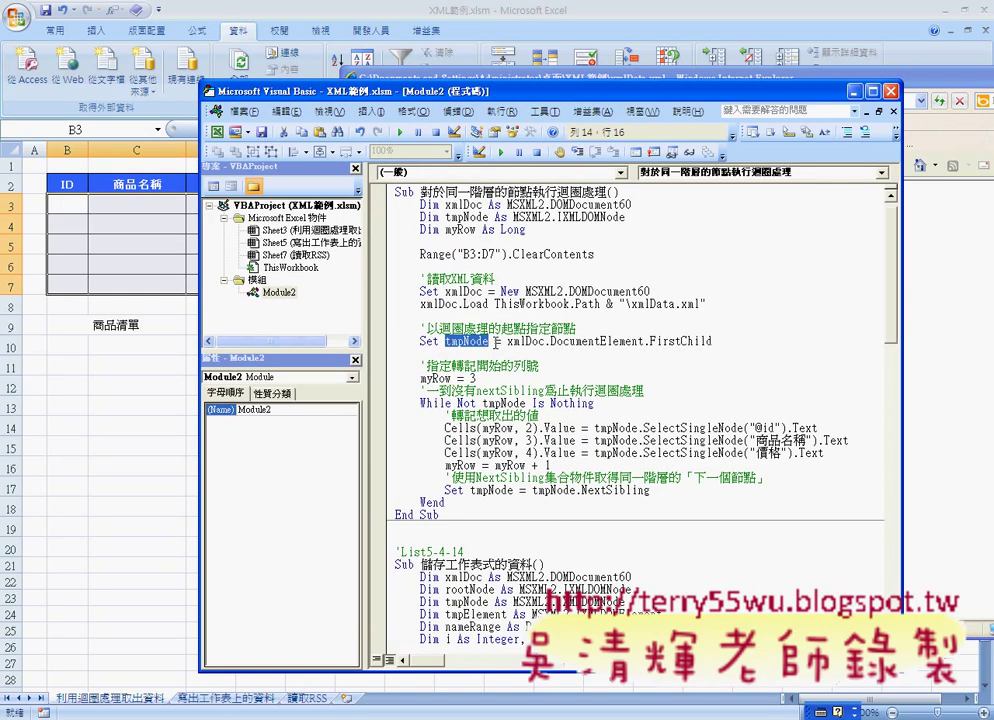
left_click(636, 346)
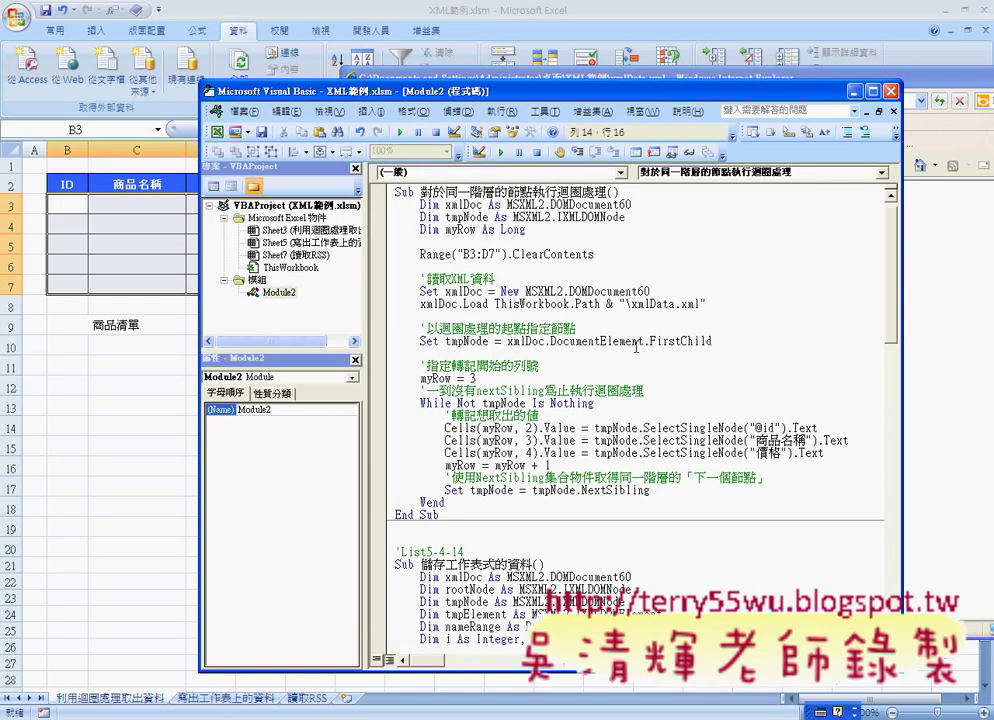
left_click_drag(644, 341, 722, 339)
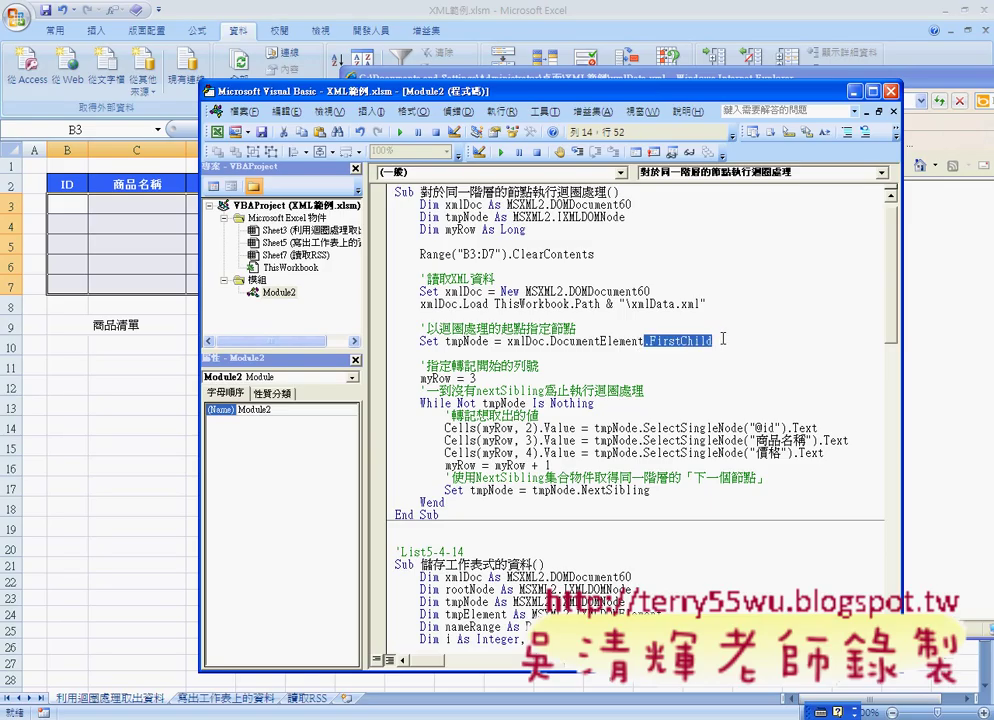
left_click(479, 379)
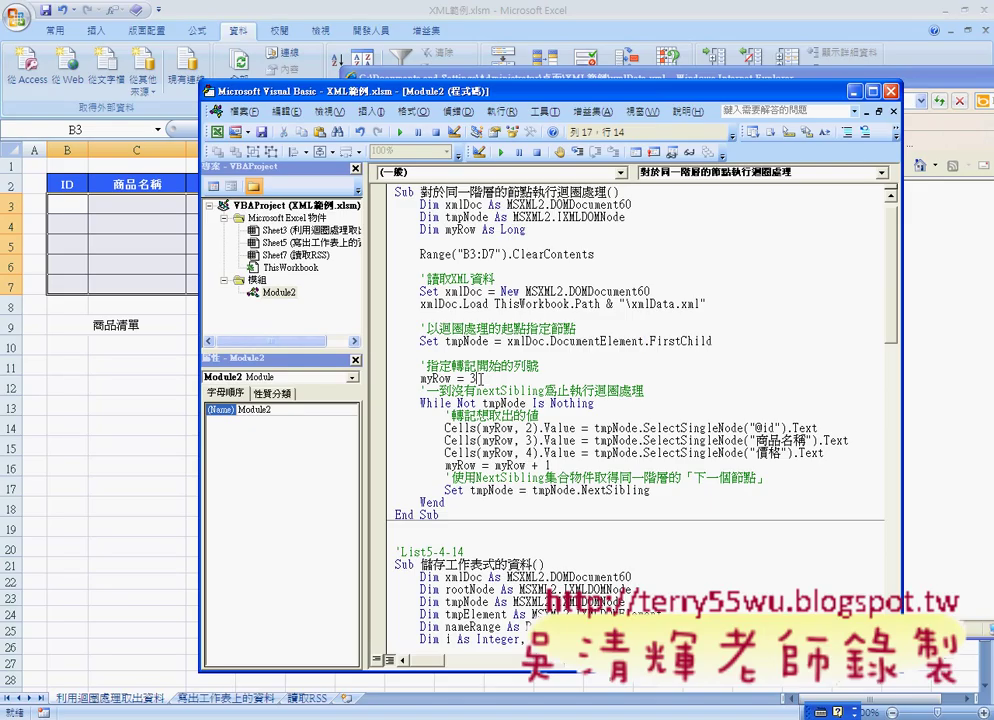
left_click_drag(479, 379, 421, 380)
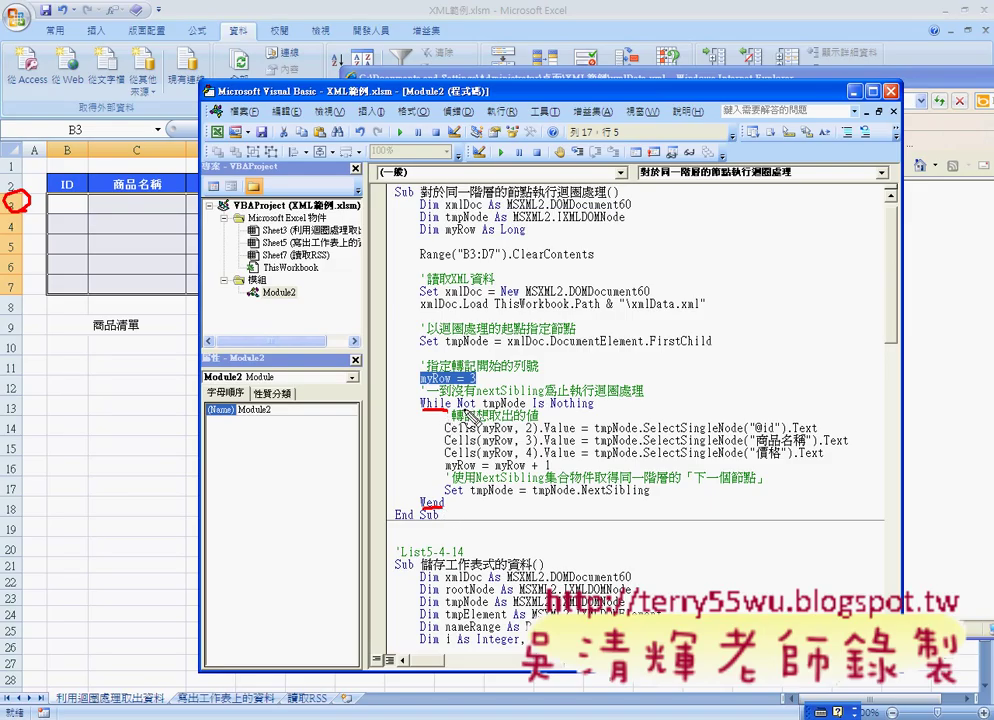
left_click_drag(459, 409, 588, 411)
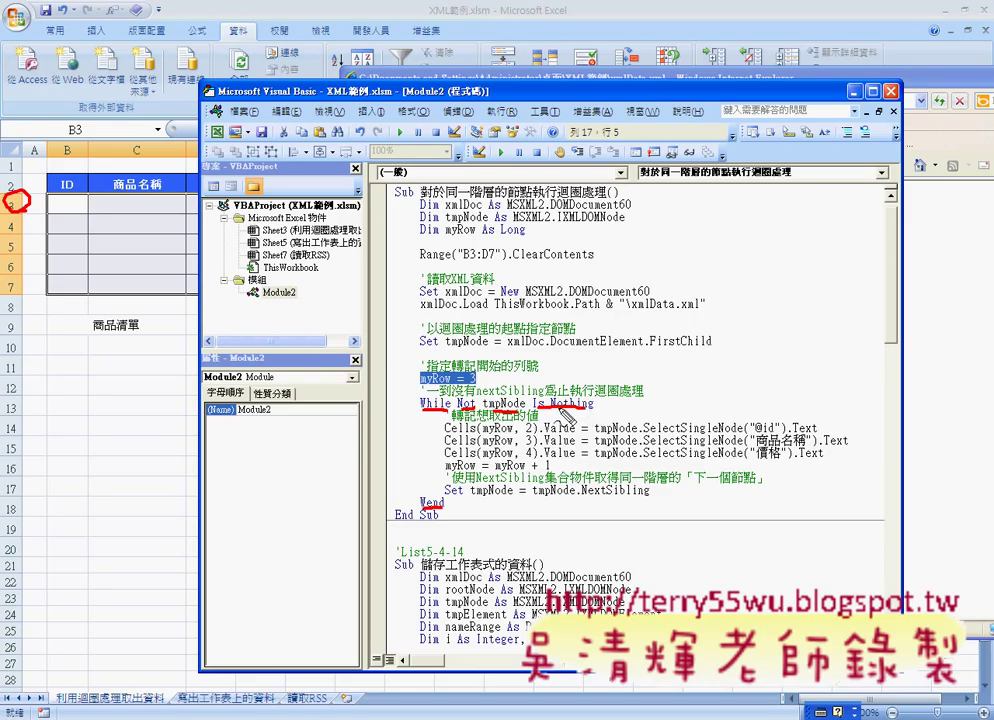
left_click_drag(471, 435, 495, 435)
left_click_drag(535, 418, 573, 447)
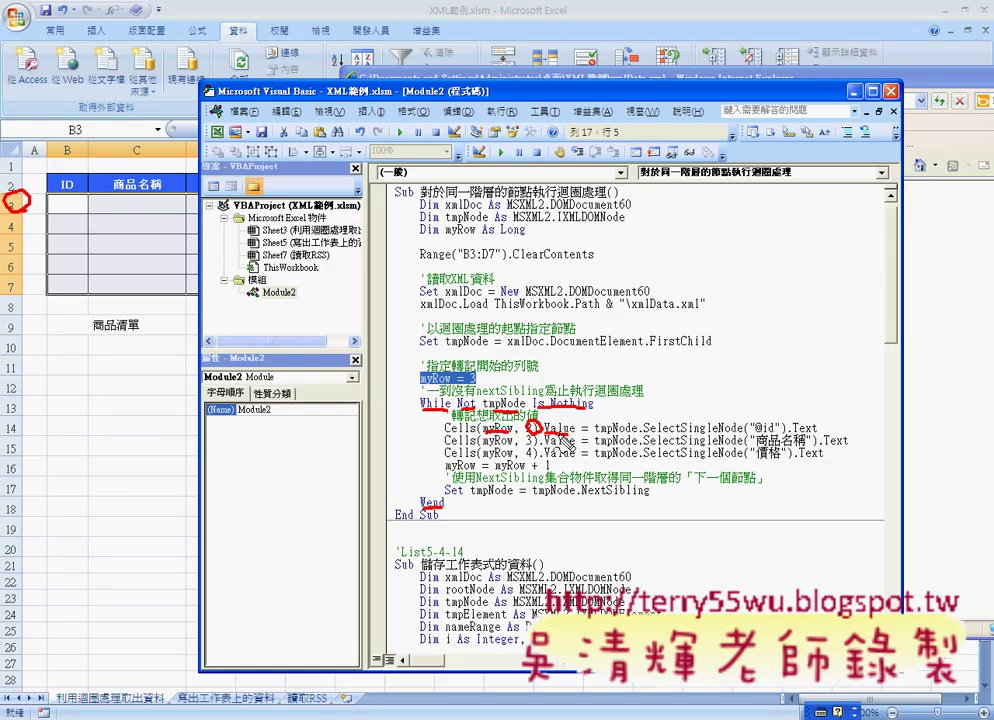
left_click_drag(595, 435, 815, 437)
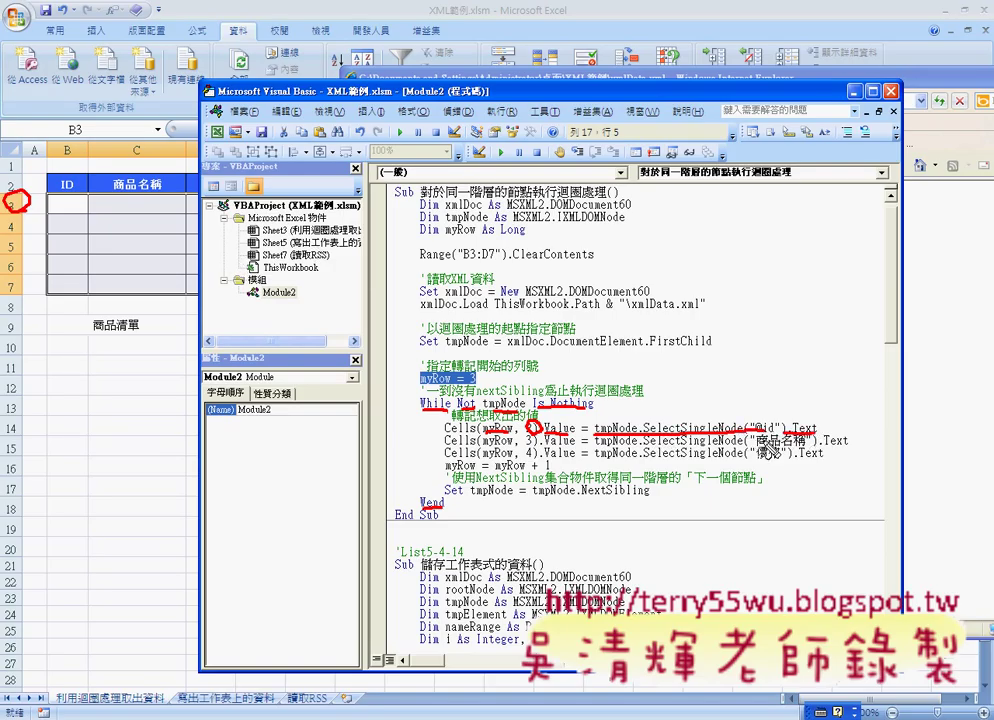
mouse_move(754, 446)
left_mouse_down()
mouse_move(798, 446)
mouse_move(784, 460)
left_mouse_up()
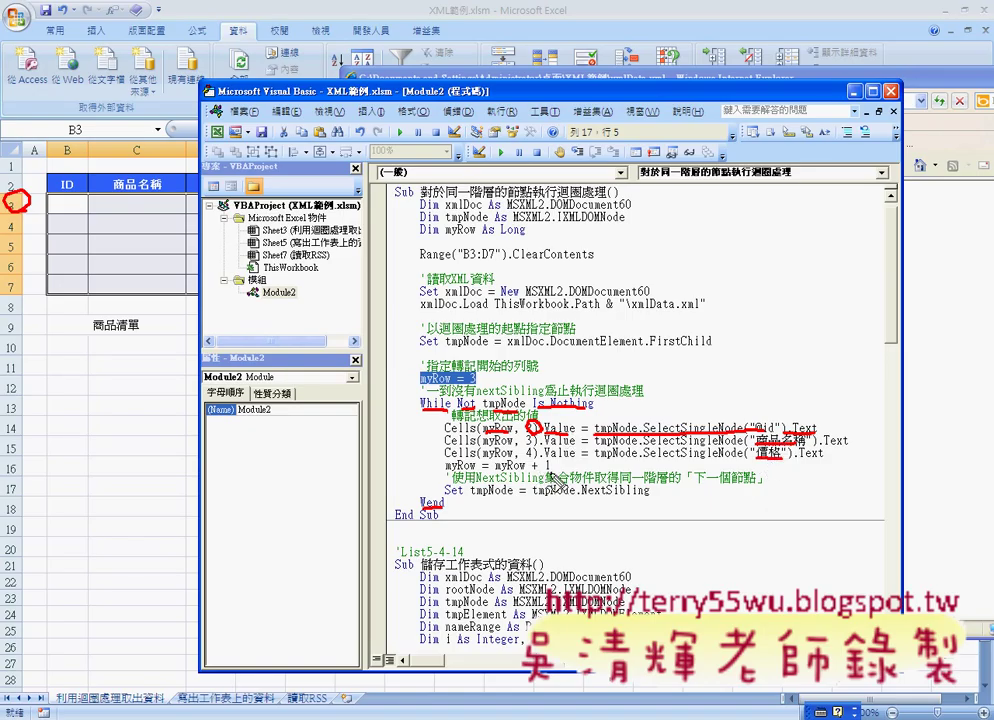
left_click_drag(442, 460, 552, 473)
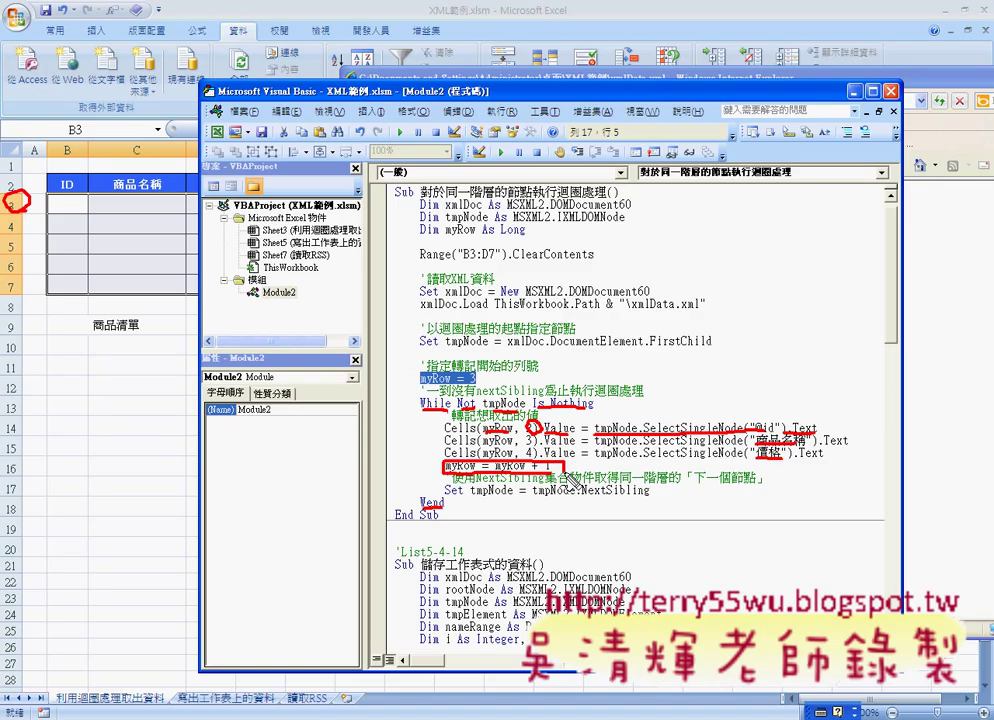
mouse_move(12, 212)
left_mouse_down()
mouse_move(32, 242)
mouse_move(54, 236)
left_mouse_up()
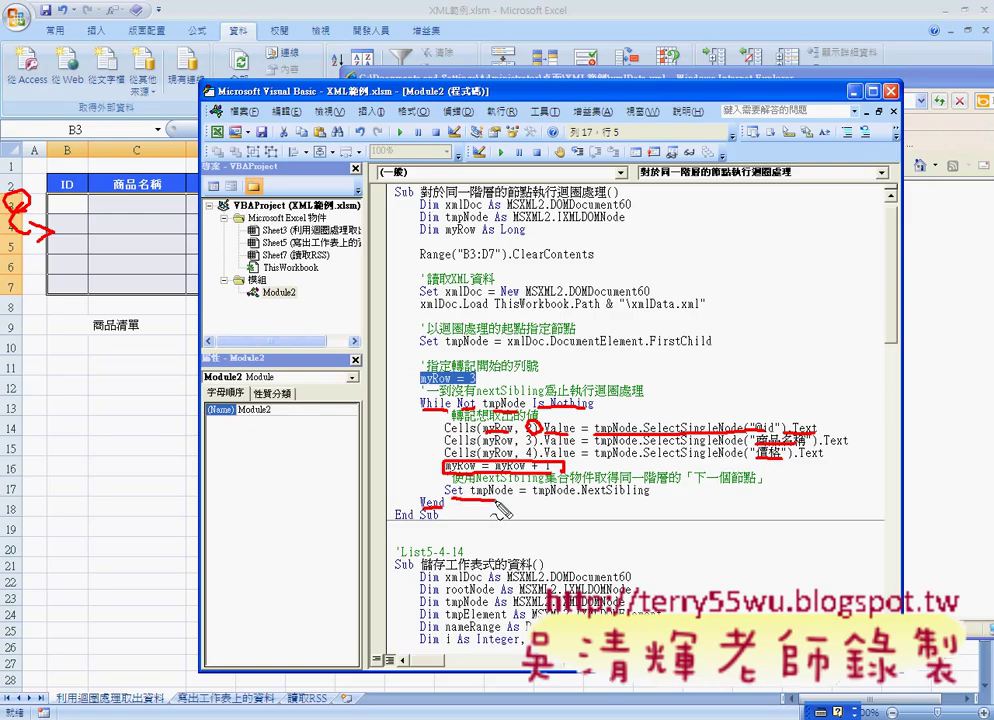
left_click_drag(481, 497, 510, 497)
left_click_drag(585, 494, 648, 494)
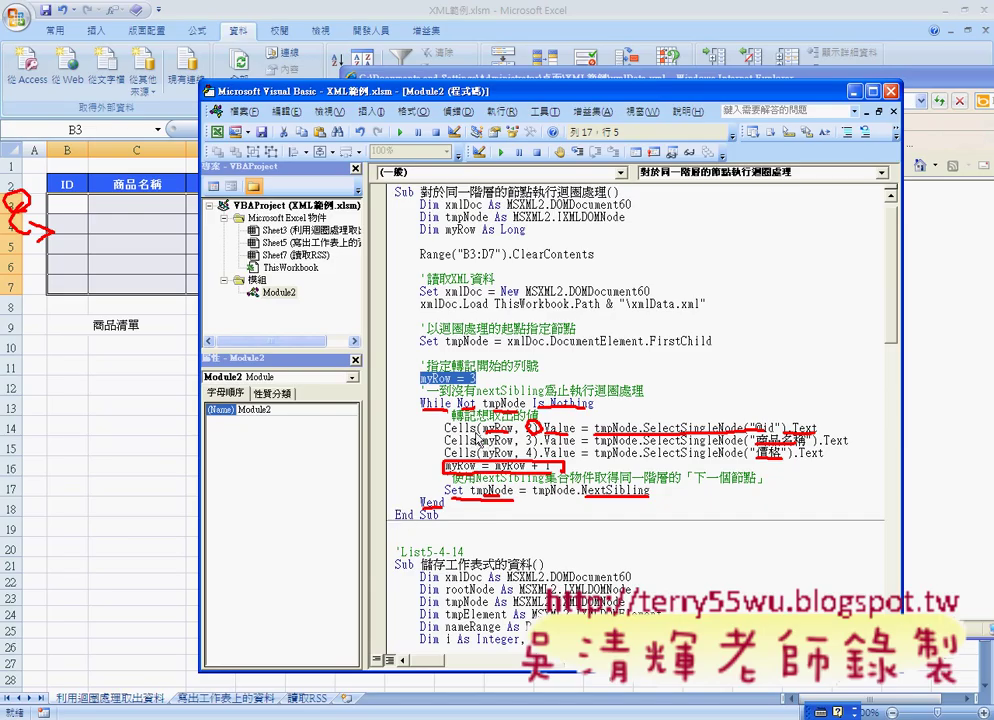
key("Escape")
Run the loop macro with F5 and select B3:D7 to check the filled IDs, names and prices.
left_click(549, 303)
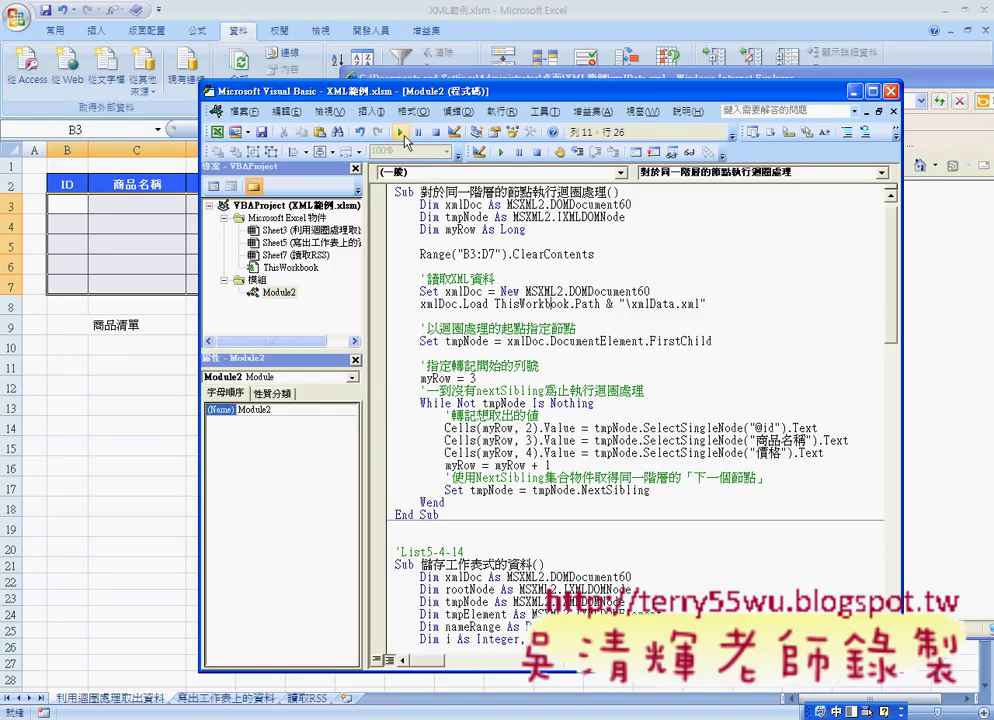
key("F5")
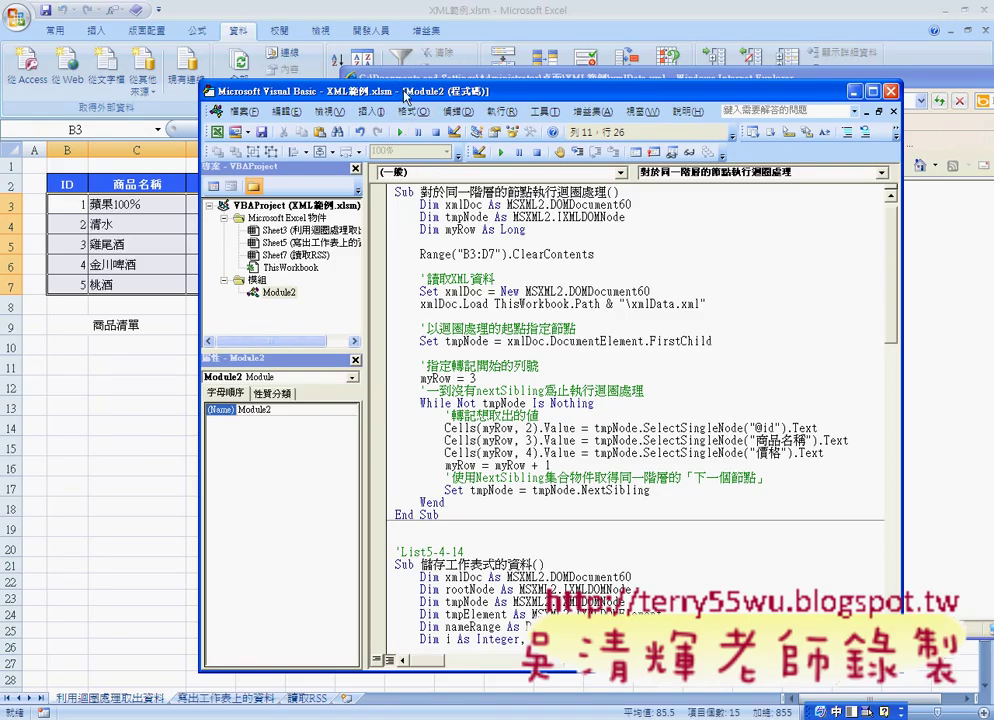
left_click_drag(402, 91, 565, 84)
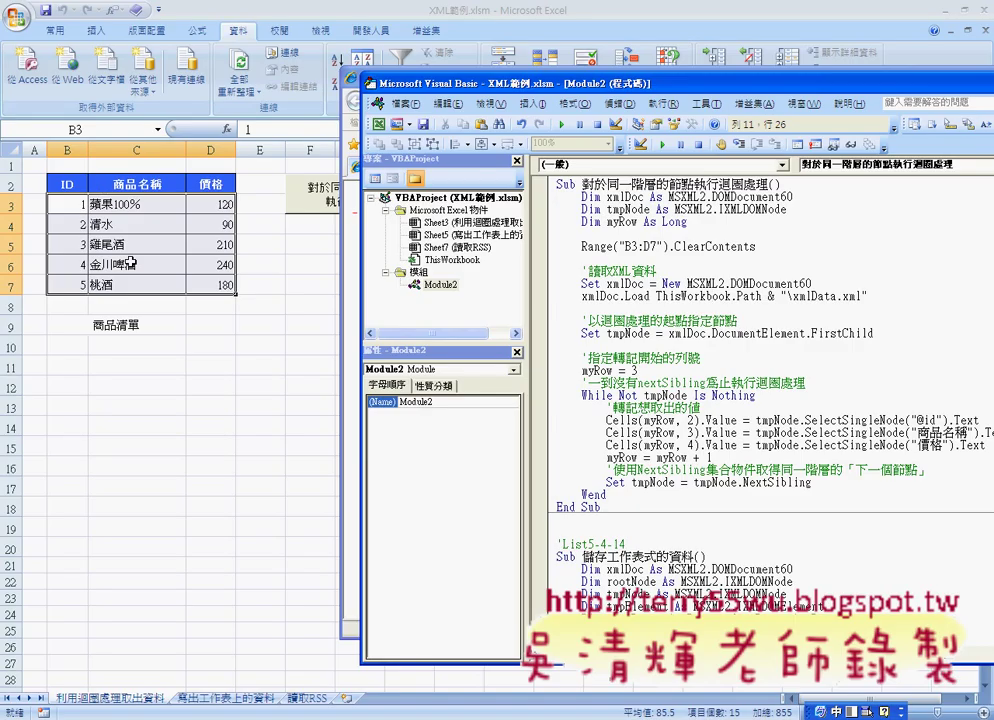
mouse_move(67, 203)
left_mouse_down()
mouse_move(207, 284)
mouse_move(197, 285)
left_mouse_up()
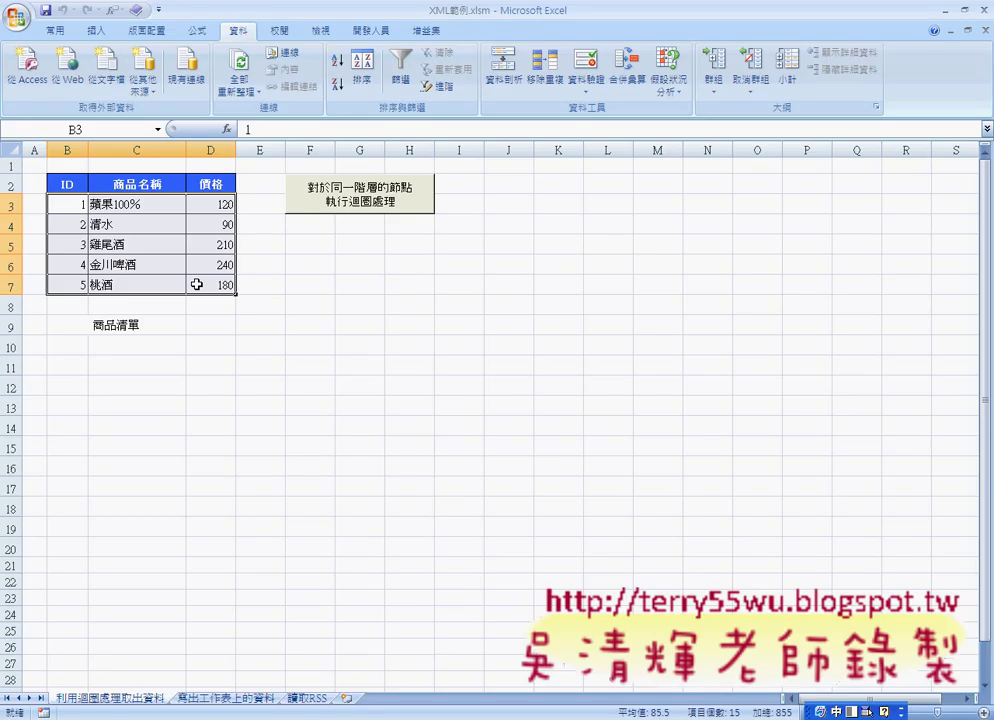
left_click(124, 326)
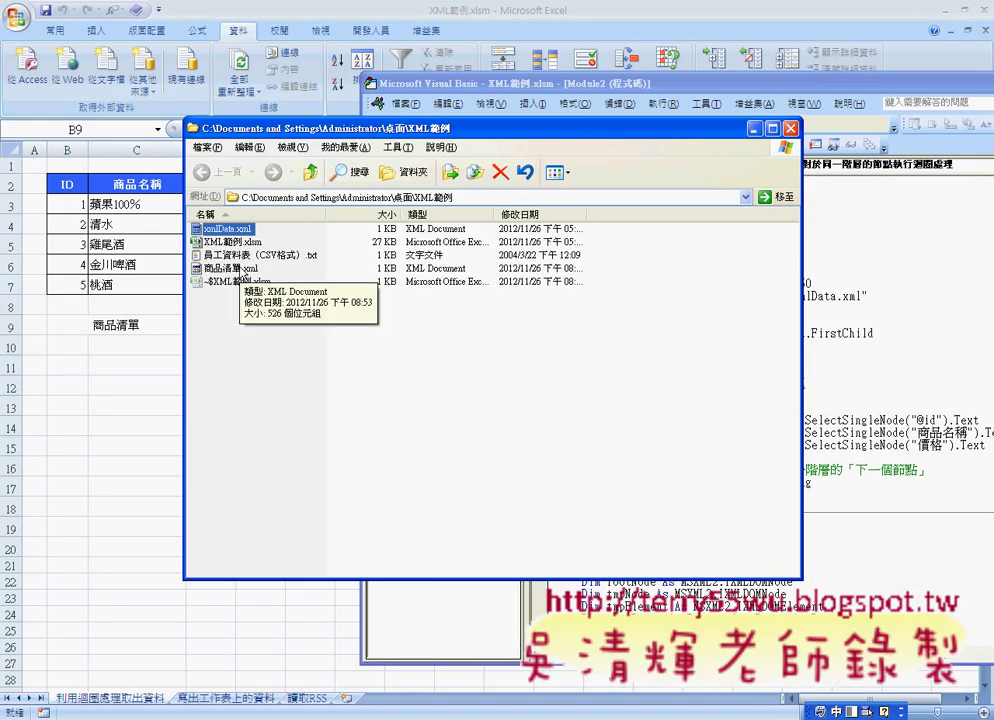
Open 商品清單.xml from the XML範例 folder in Internet Explorer via Open With.
left_click(238, 269)
right_click(241, 268)
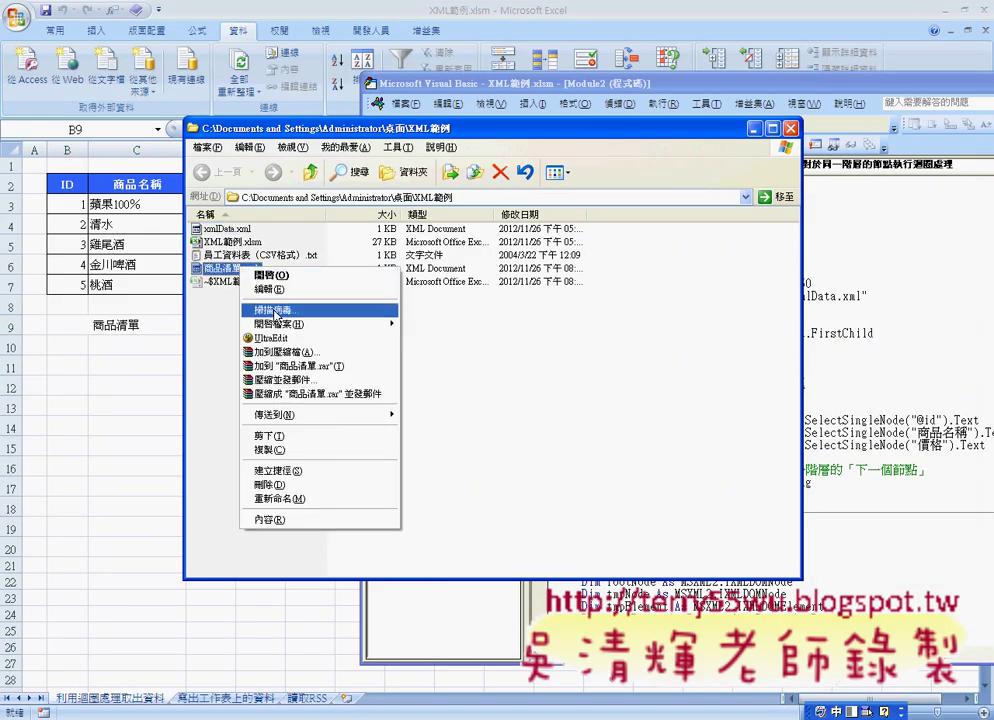
left_click(440, 262)
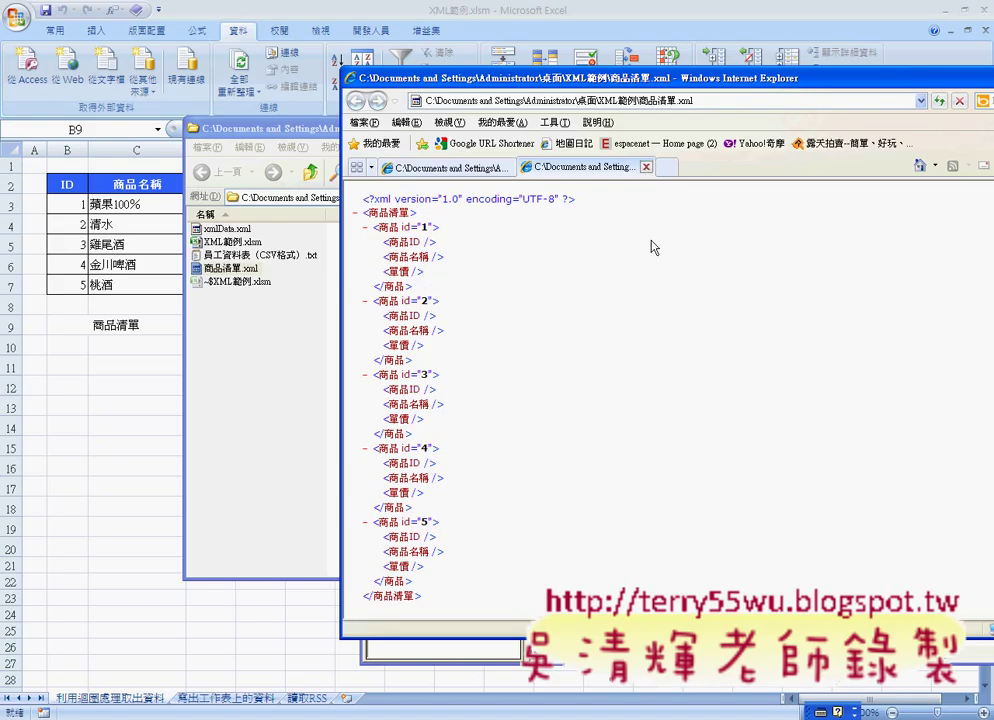
Close the 商品清單.xml tab, shift the browser slightly left, and bring the XML範例 folder forward.
left_click(646, 168)
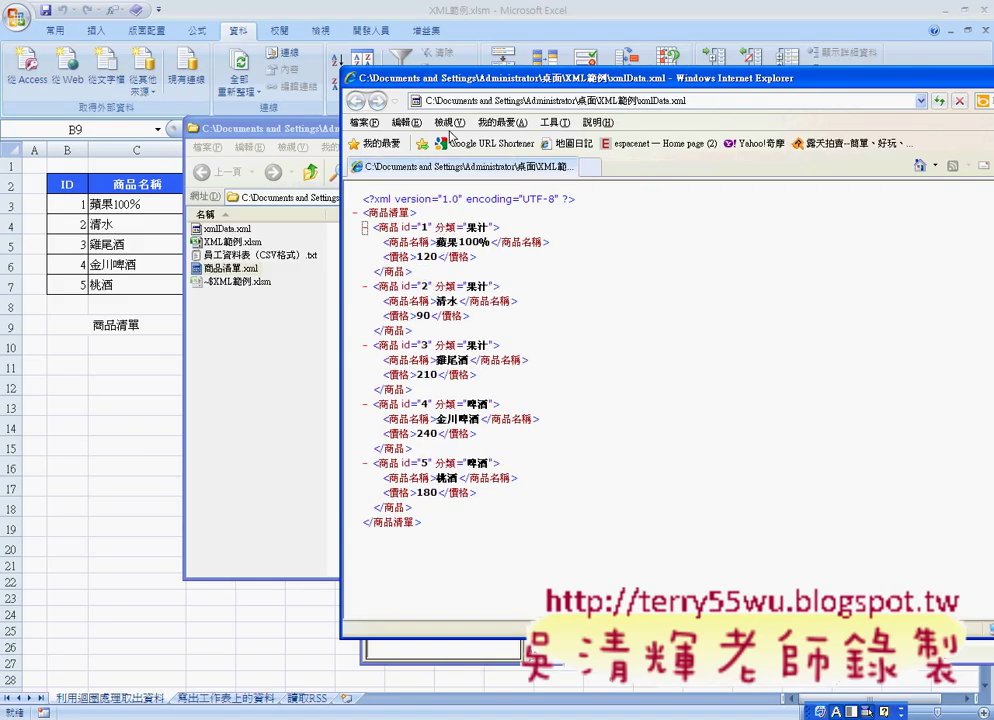
left_click_drag(505, 79, 485, 85)
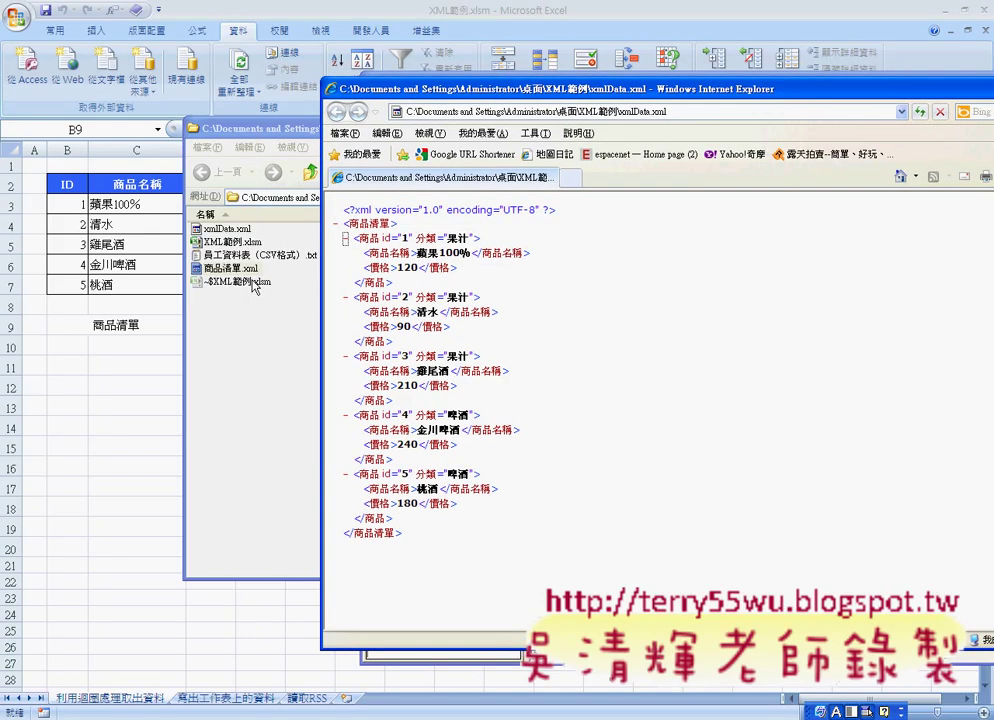
left_click(232, 268)
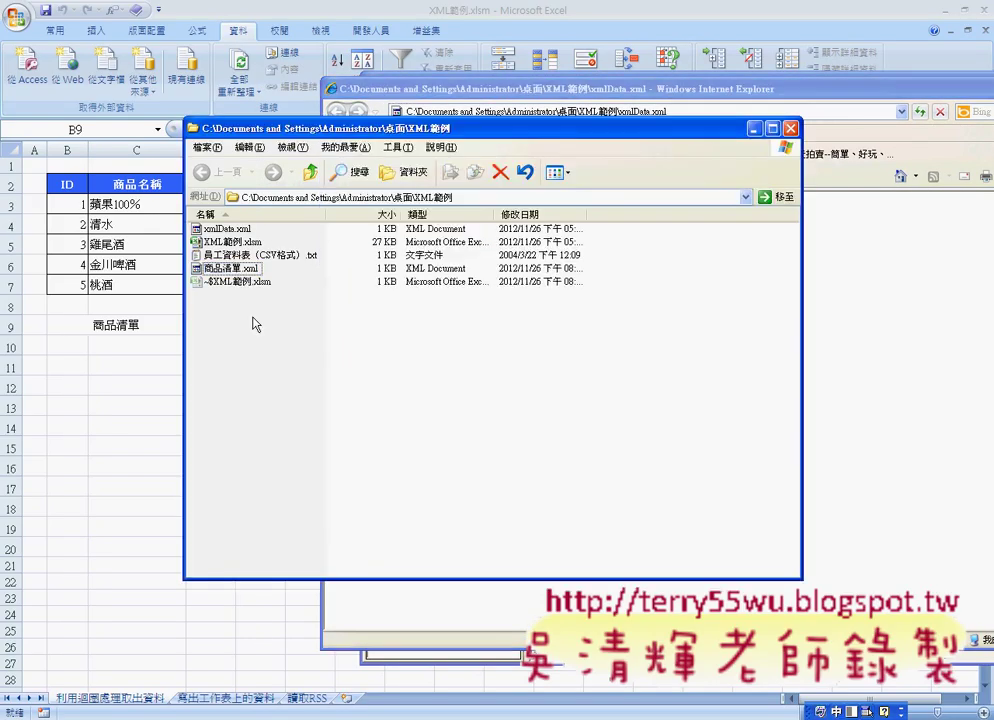
Bring the Excel worksheet forward to show the filled B3:D7 table with prices 120–180.
left_click(125, 283)
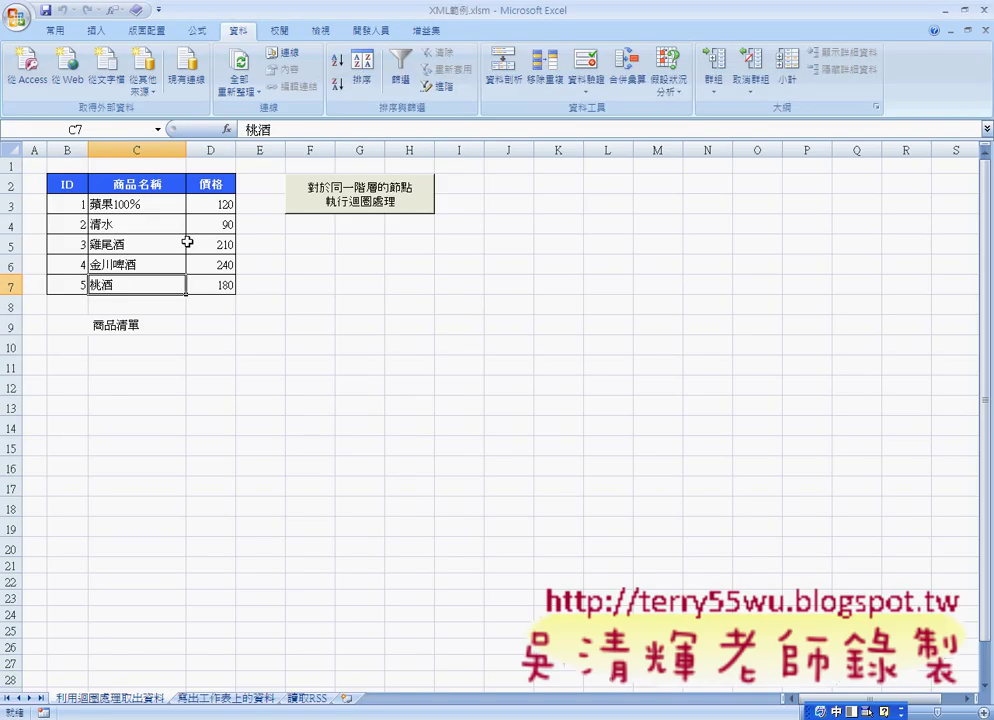